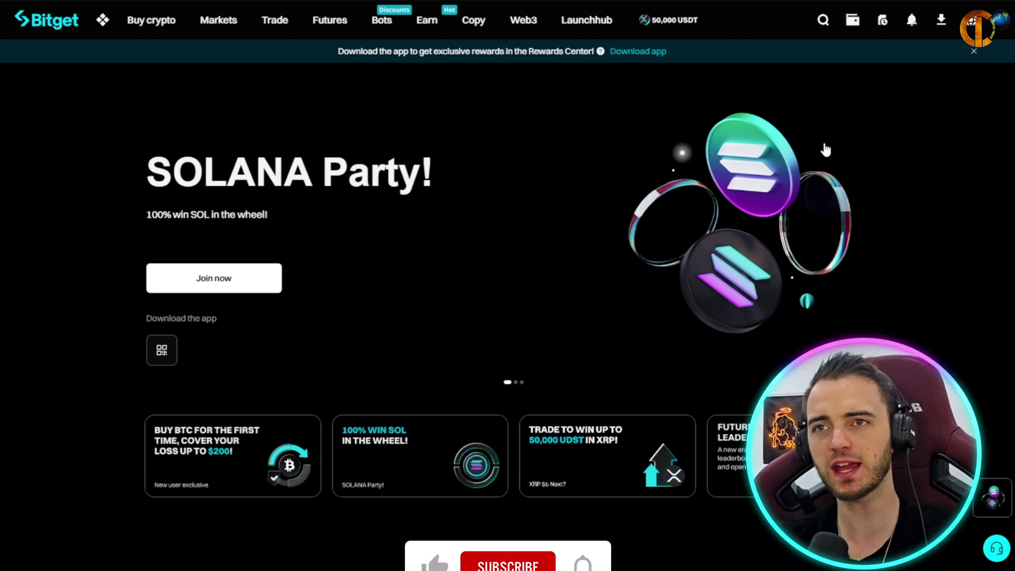
Start a new system-generated API key from the API keys page
{"action": "mouse_move", "coordinate": [1002, 26]}
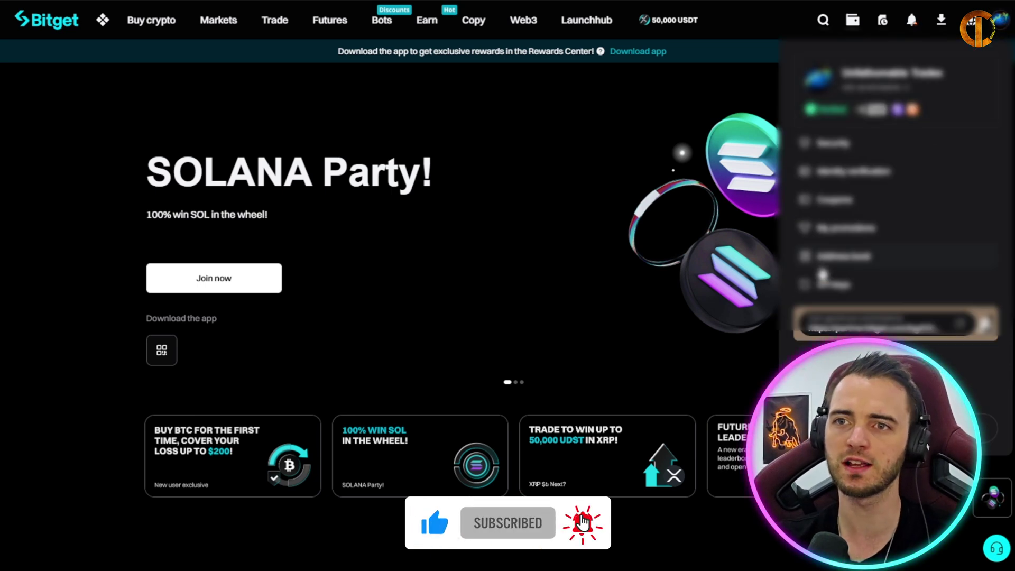
{"action": "left_click", "coordinate": [832, 288]}
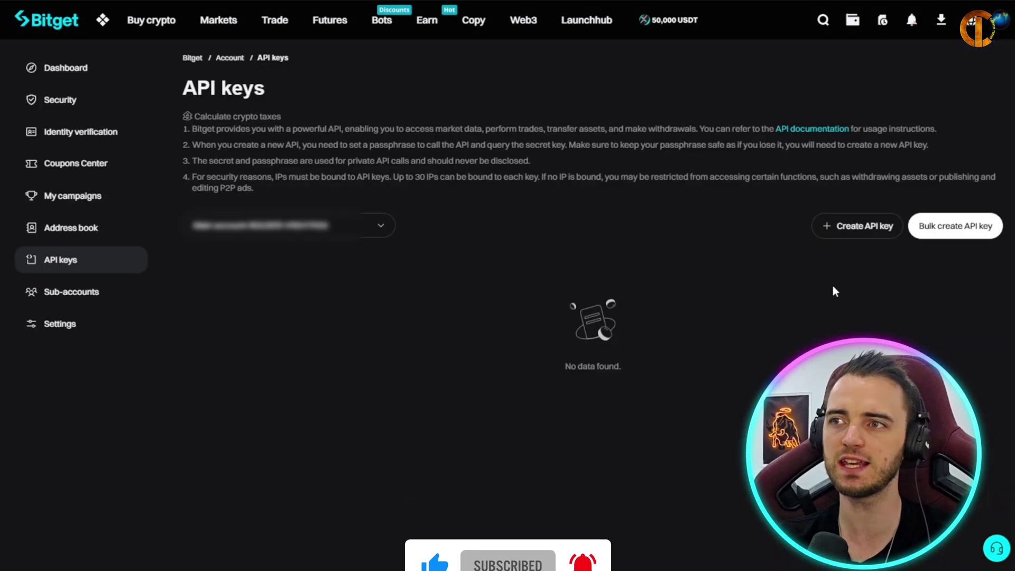
{"action": "left_click", "coordinate": [844, 228]}
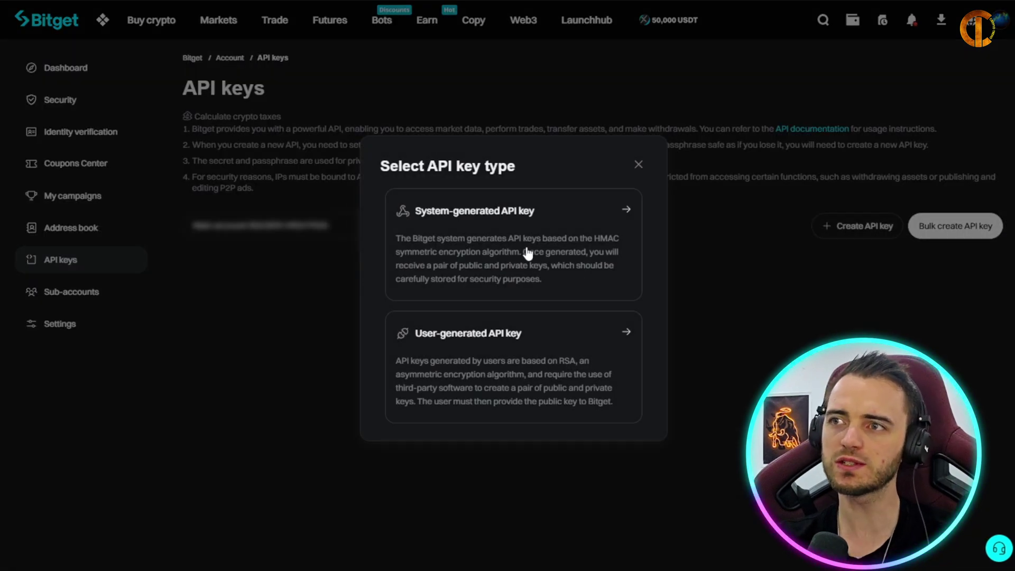
{"action": "left_click", "coordinate": [526, 247]}
Name the key 'Cointech2u' and paste in the API passphrase
{"action": "left_click", "coordinate": [590, 209]}
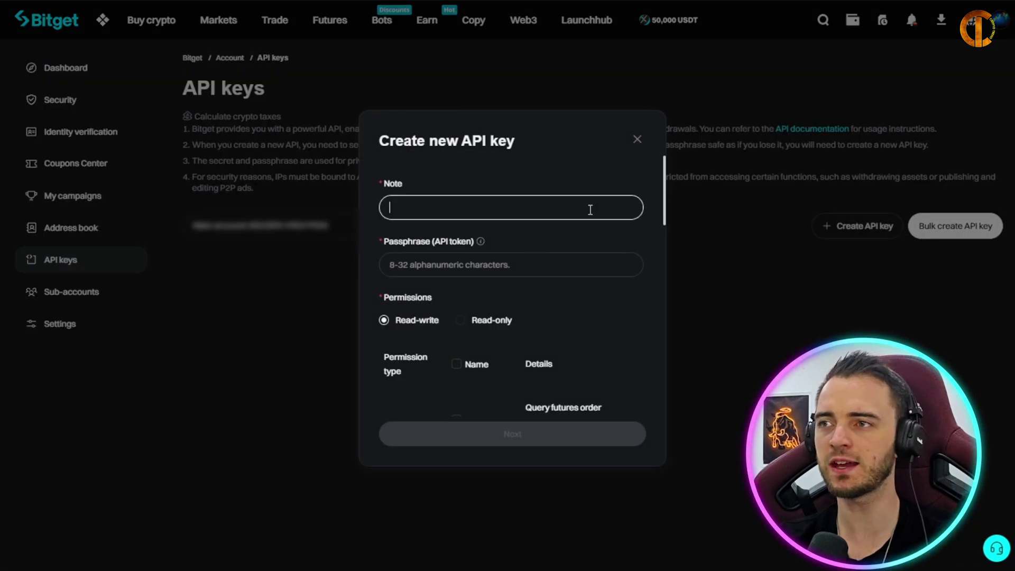
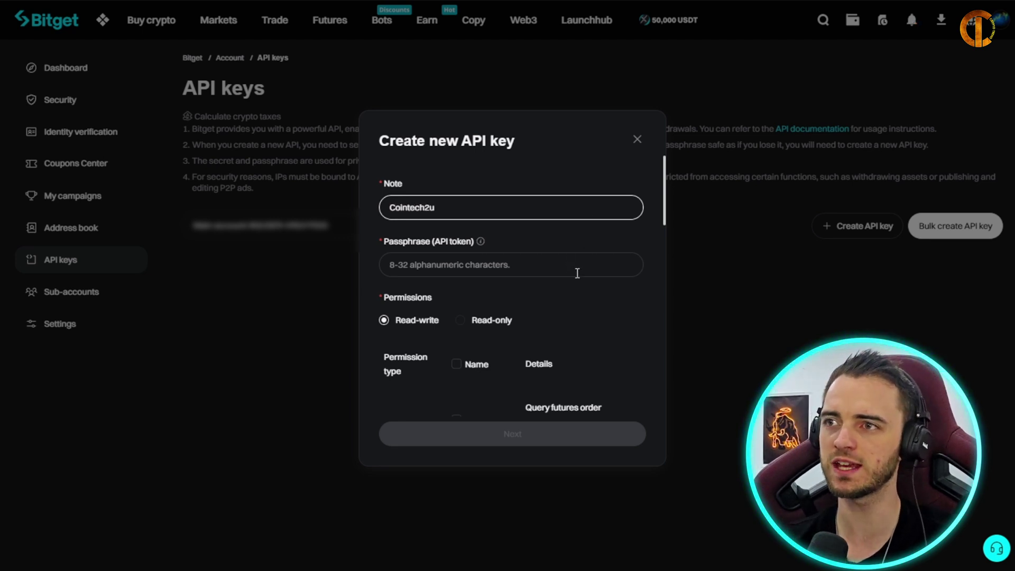
{"action": "left_click", "coordinate": [575, 273]}
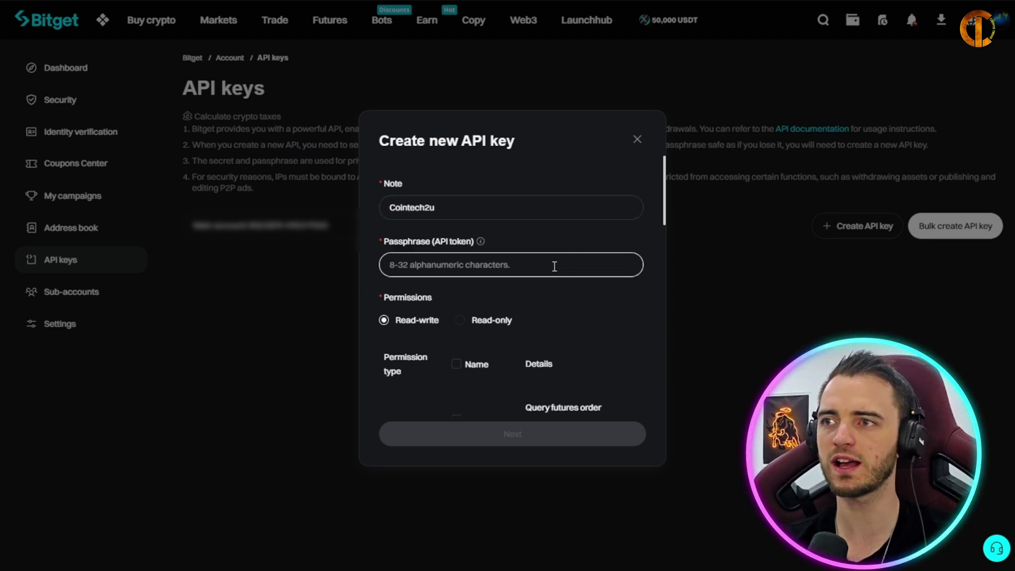
{"action": "key", "text": "ctrl+v"}
{"action": "left_click", "coordinate": [460, 233]}
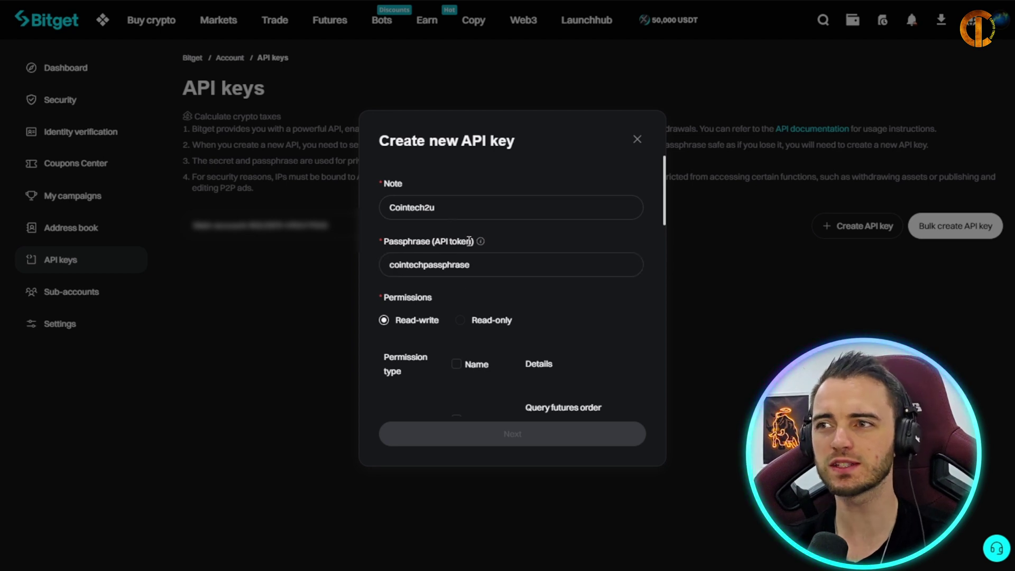
Grant Futures Orders and Holdings permissions and submit the key for verification
{"action": "scroll", "coordinate": [521, 286], "scroll_direction": "down", "scroll_amount": 2}
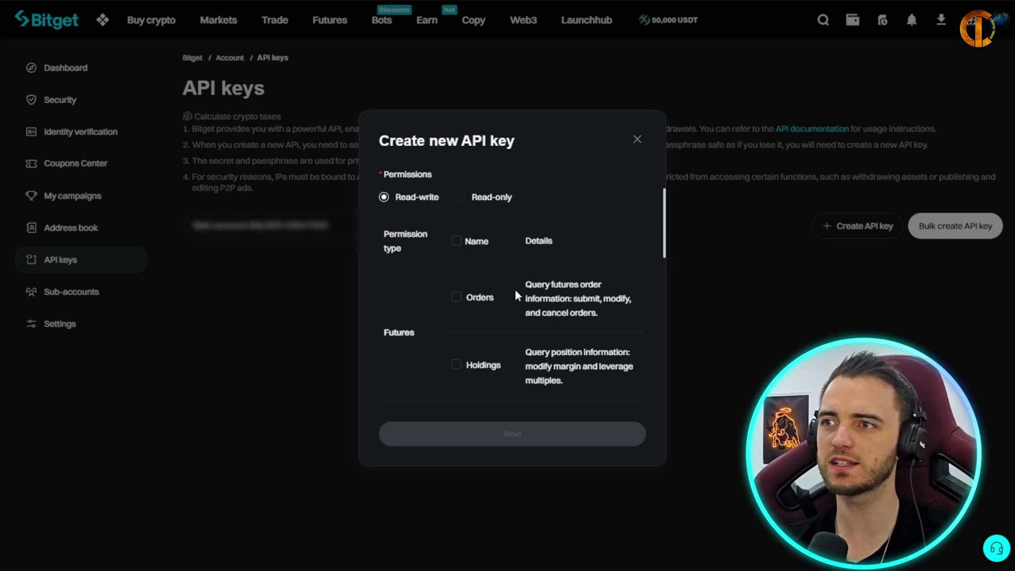
{"action": "scroll", "coordinate": [515, 290], "scroll_direction": "down", "scroll_amount": 1}
{"action": "left_click", "coordinate": [455, 233]}
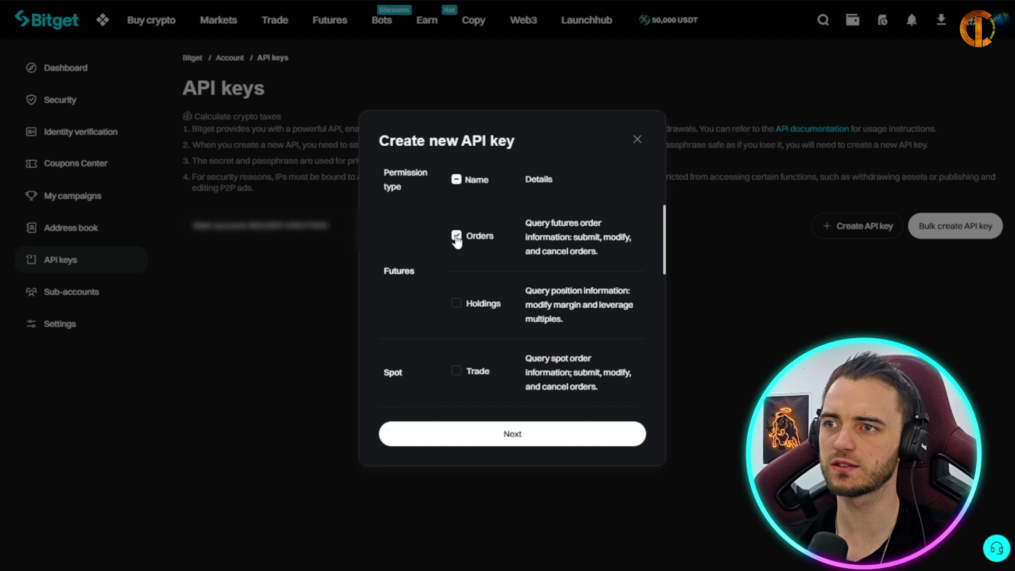
{"action": "left_click", "coordinate": [456, 302]}
{"action": "scroll", "coordinate": [432, 300], "scroll_direction": "down", "scroll_amount": 2}
{"action": "scroll", "coordinate": [433, 286], "scroll_direction": "up", "scroll_amount": 4}
{"action": "scroll", "coordinate": [436, 277], "scroll_direction": "down", "scroll_amount": 1}
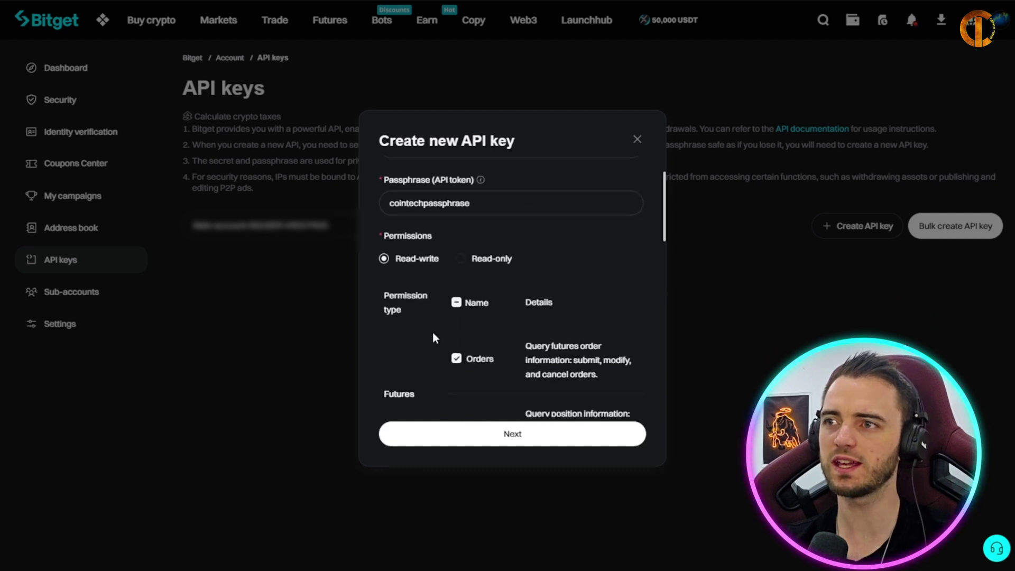
{"action": "scroll", "coordinate": [422, 309], "scroll_direction": "down", "scroll_amount": 3}
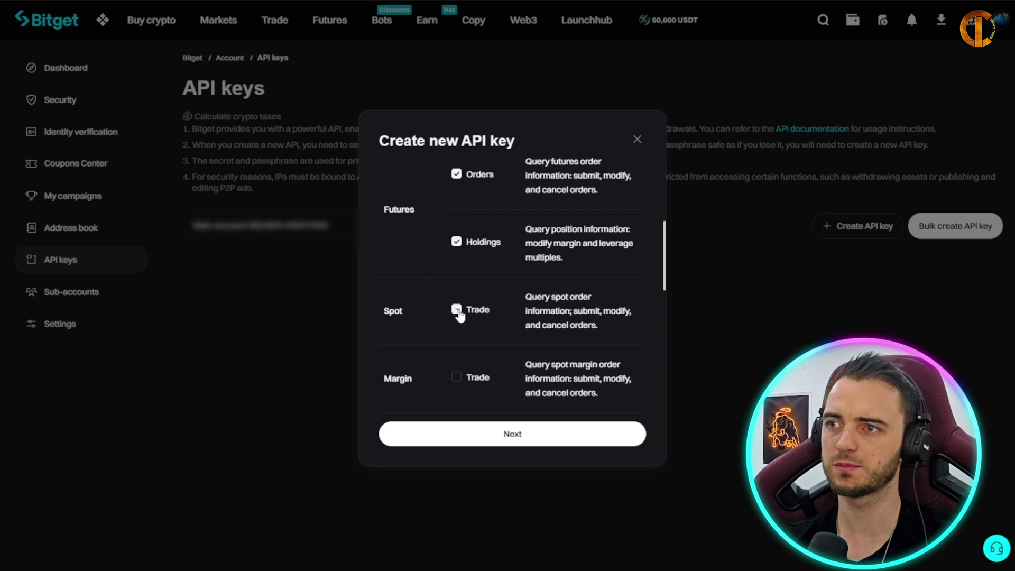
{"action": "scroll", "coordinate": [430, 304], "scroll_direction": "down", "scroll_amount": 8}
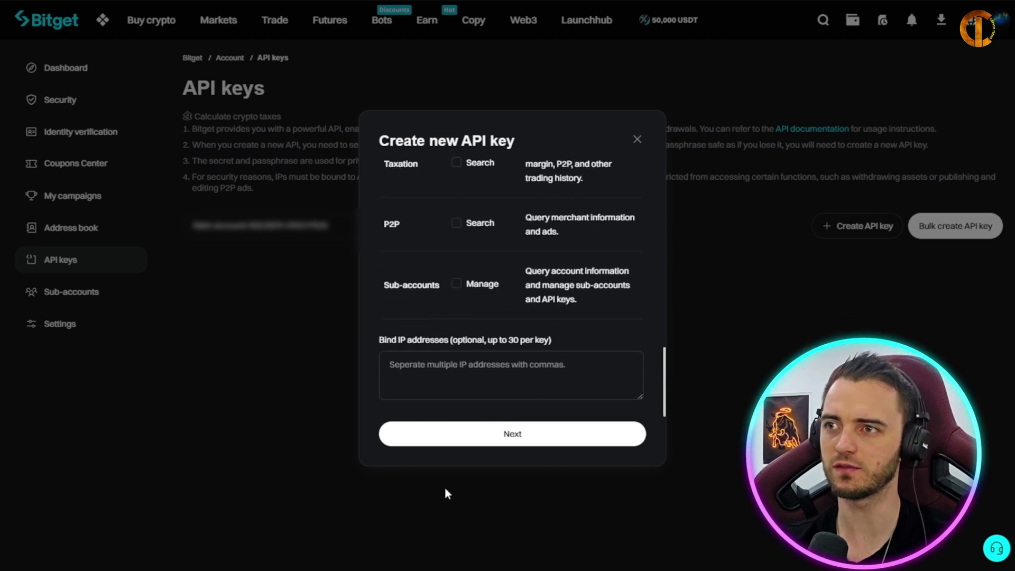
{"action": "left_click", "coordinate": [512, 434]}
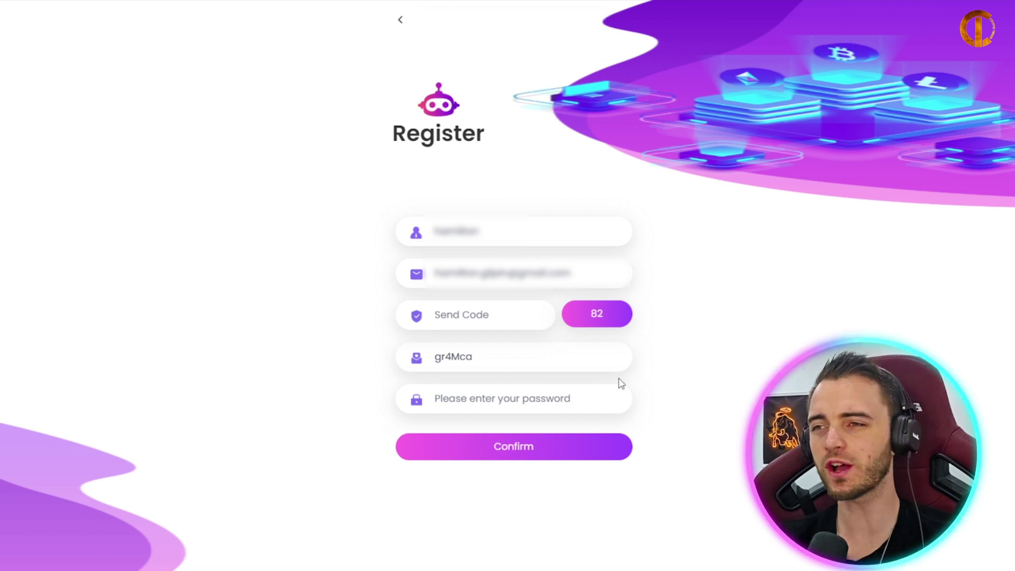
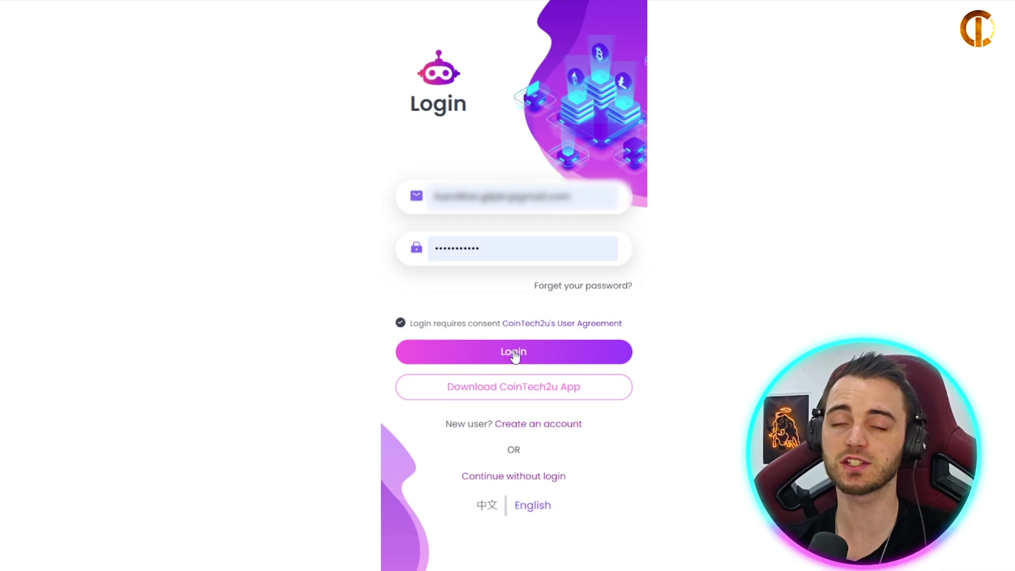
Paste the emailed verification code and log in to the new CoinTech2u account
{"action": "left_click", "coordinate": [513, 351]}
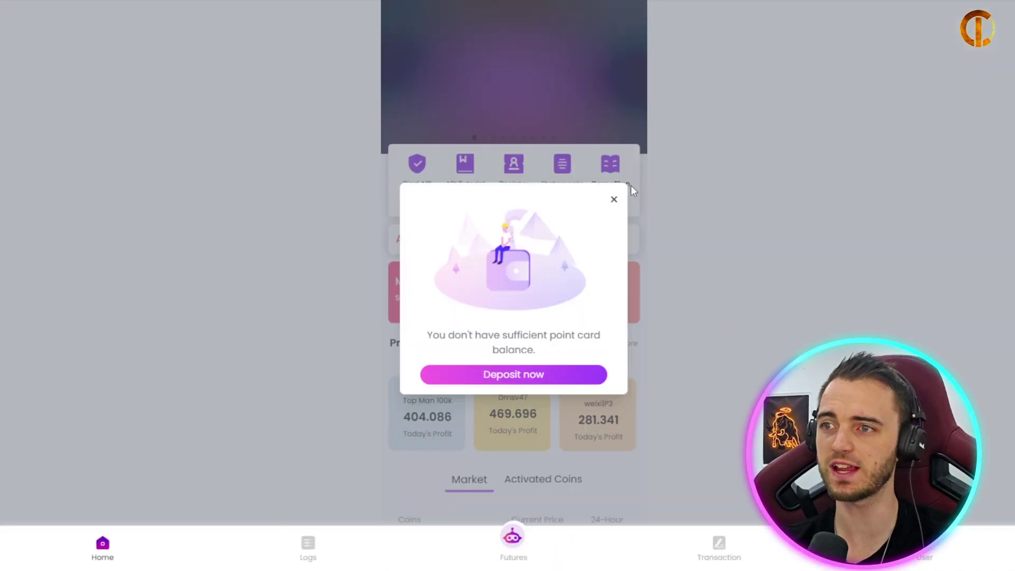
Dismiss the insufficient-balance notice and open Portfolio 1's Bind Bitget Fast API guide
{"action": "left_click", "coordinate": [639, 193]}
{"action": "left_click", "coordinate": [417, 168]}
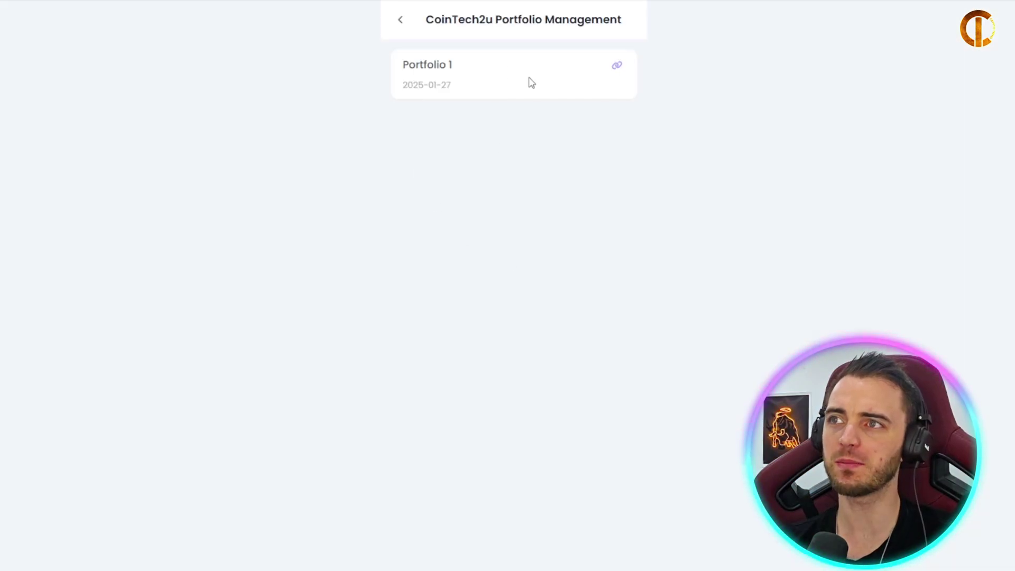
{"action": "left_click", "coordinate": [616, 66]}
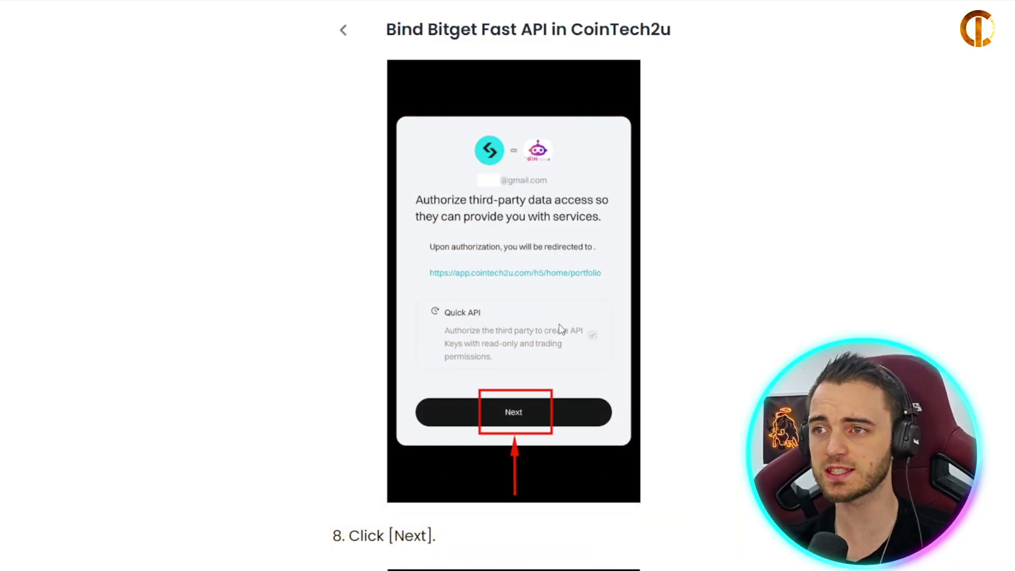
Scroll through the guide's wallet-transfer steps to the Futures page with all balances at 0U
{"action": "scroll", "coordinate": [518, 412], "scroll_direction": "down", "scroll_amount": 9}
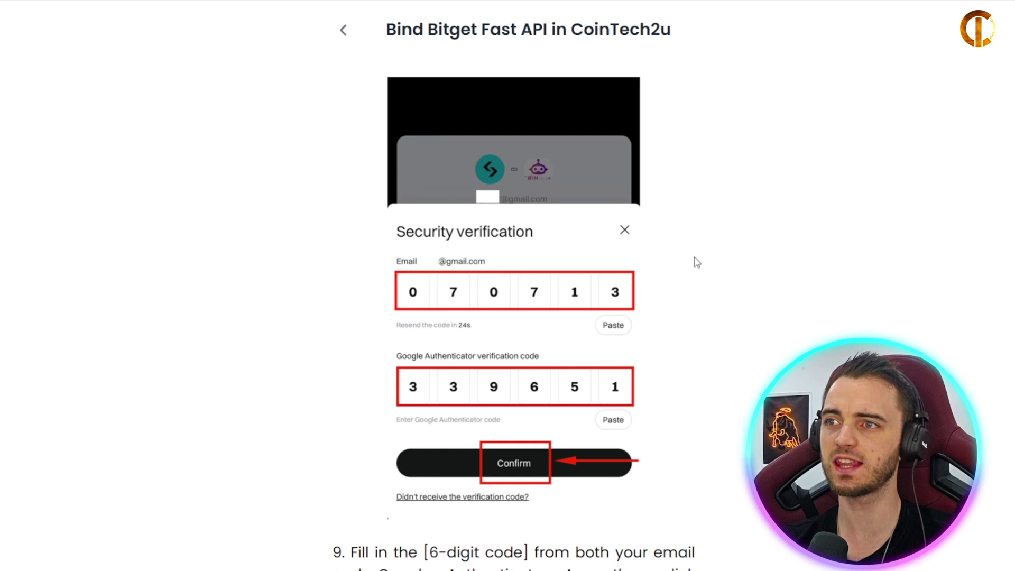
{"action": "scroll", "coordinate": [737, 301], "scroll_direction": "down", "scroll_amount": 8}
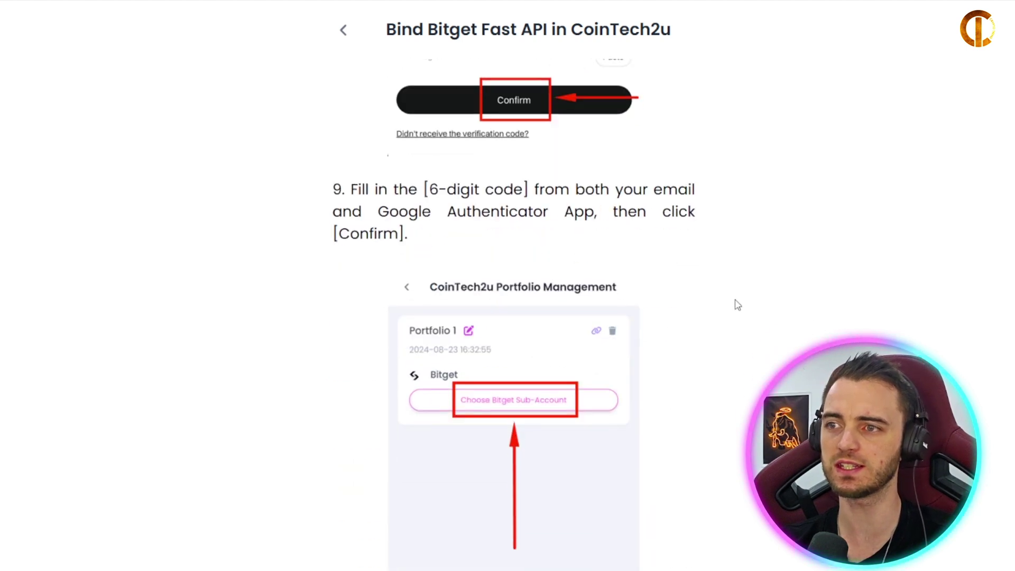
{"action": "scroll", "coordinate": [747, 264], "scroll_direction": "down", "scroll_amount": 2}
{"action": "scroll", "coordinate": [746, 260], "scroll_direction": "down", "scroll_amount": 1}
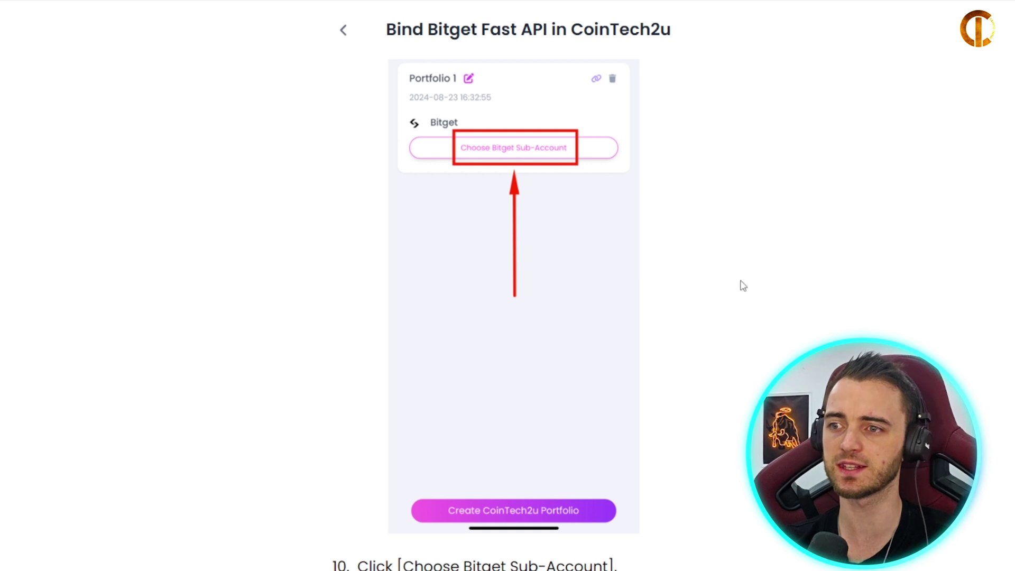
{"action": "scroll", "coordinate": [742, 285], "scroll_direction": "down", "scroll_amount": 10}
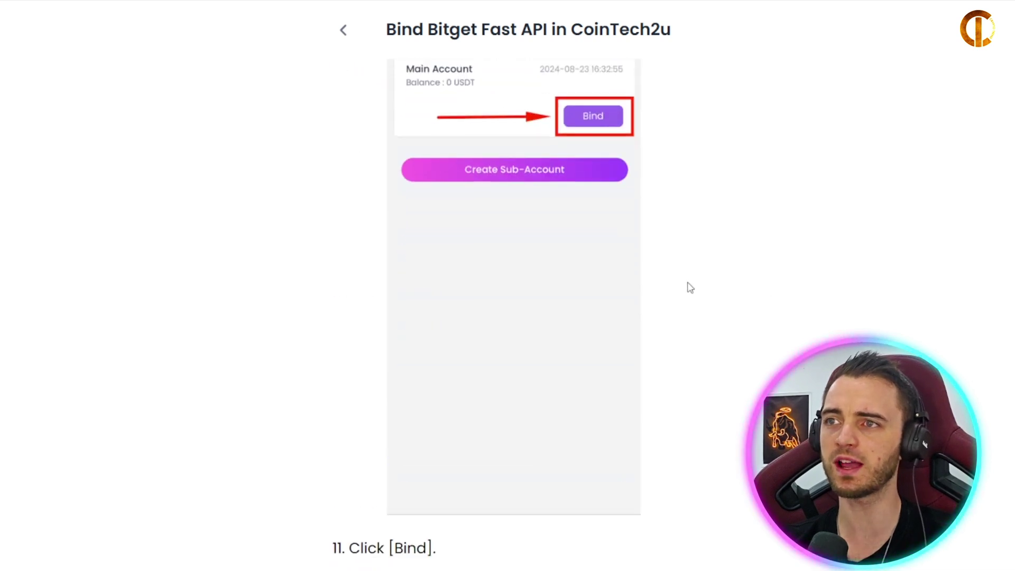
{"action": "scroll", "coordinate": [690, 287], "scroll_direction": "down", "scroll_amount": 9}
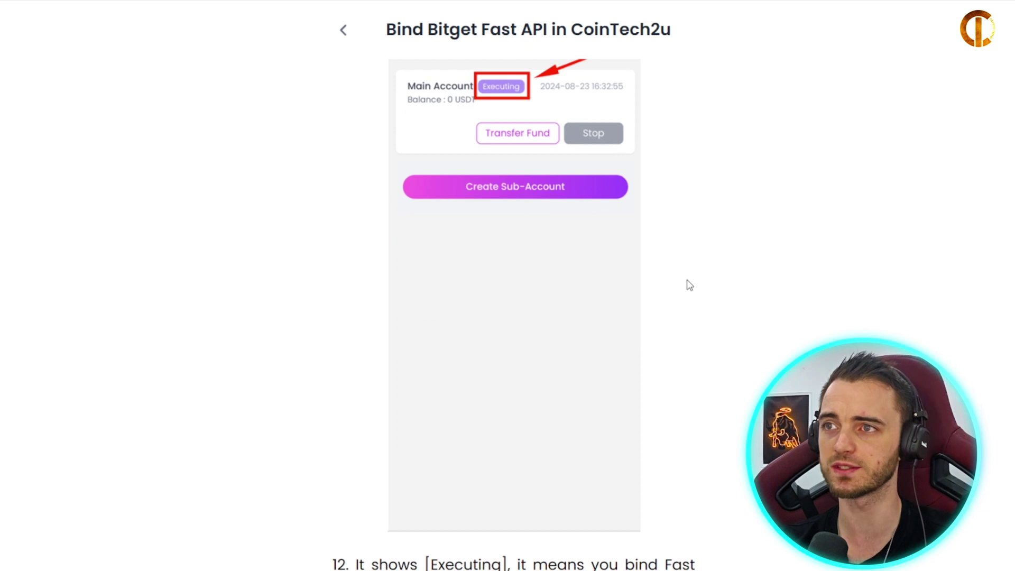
{"action": "scroll", "coordinate": [690, 285], "scroll_direction": "down", "scroll_amount": 10}
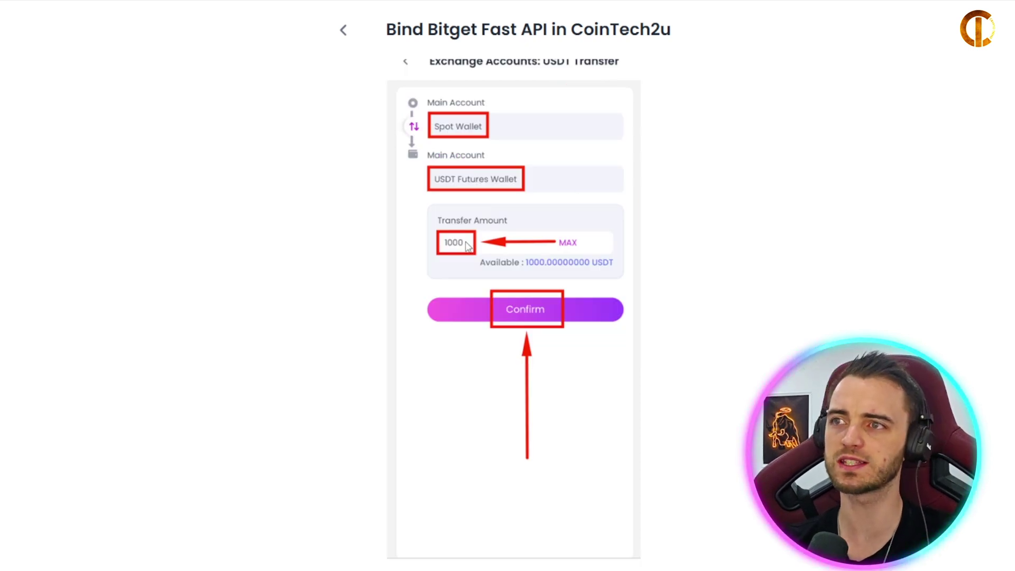
{"action": "scroll", "coordinate": [720, 276], "scroll_direction": "down", "scroll_amount": 1}
{"action": "scroll", "coordinate": [719, 275], "scroll_direction": "up", "scroll_amount": 1}
{"action": "scroll", "coordinate": [729, 291], "scroll_direction": "down", "scroll_amount": 7}
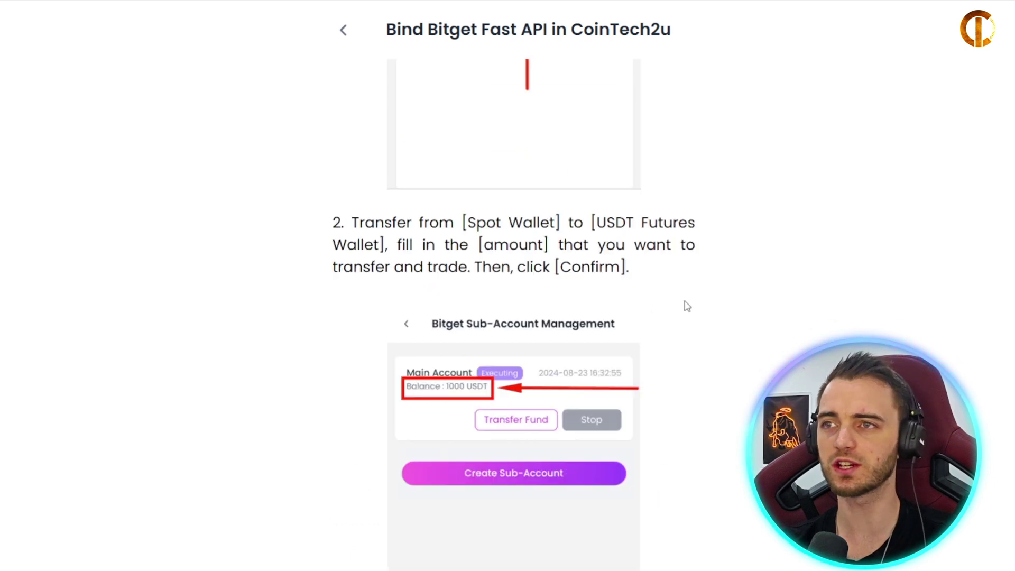
{"action": "scroll", "coordinate": [736, 304], "scroll_direction": "down", "scroll_amount": 1}
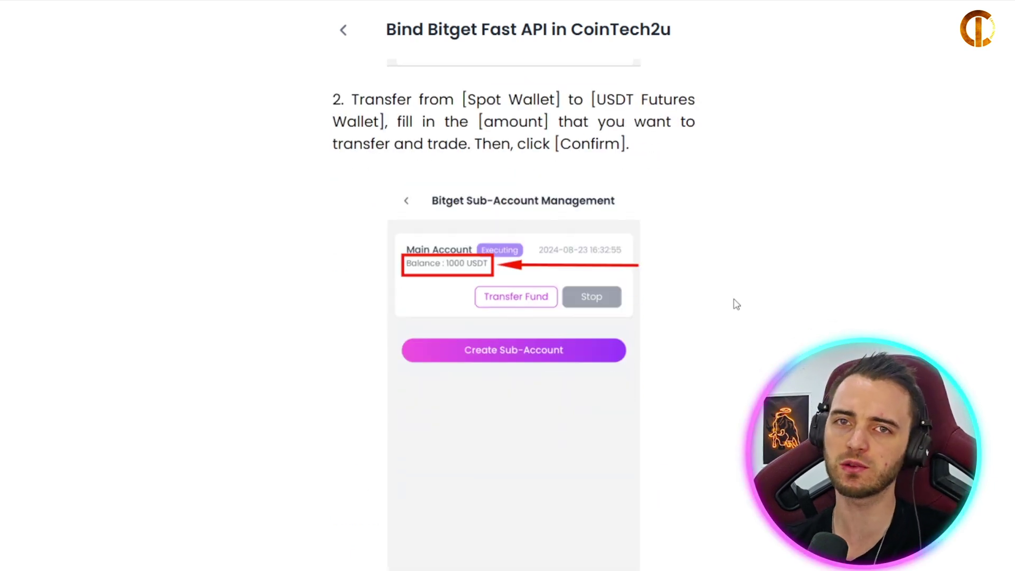
{"action": "scroll", "coordinate": [717, 301], "scroll_direction": "down", "scroll_amount": 10}
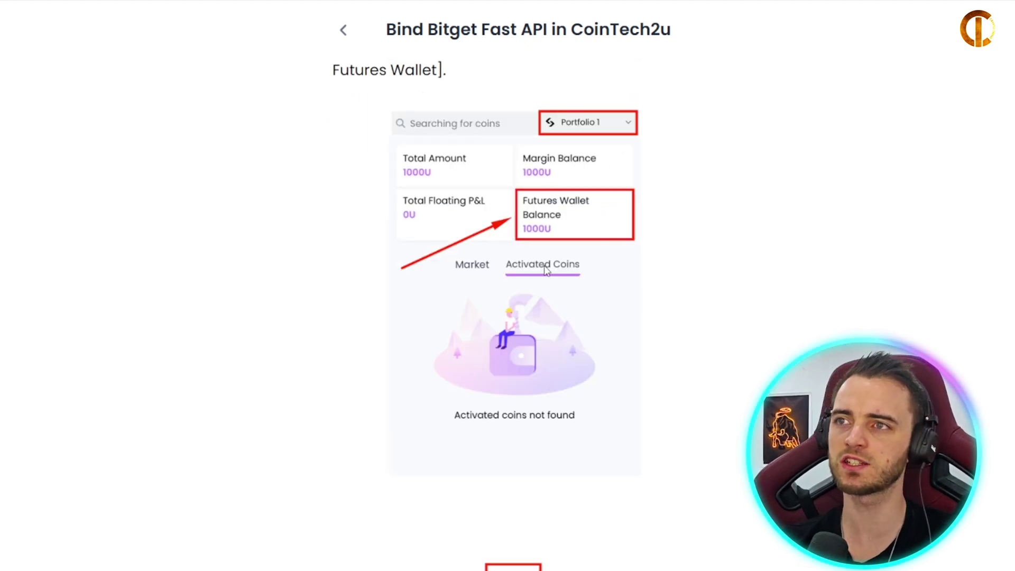
{"action": "scroll", "coordinate": [691, 324], "scroll_direction": "down", "scroll_amount": 5}
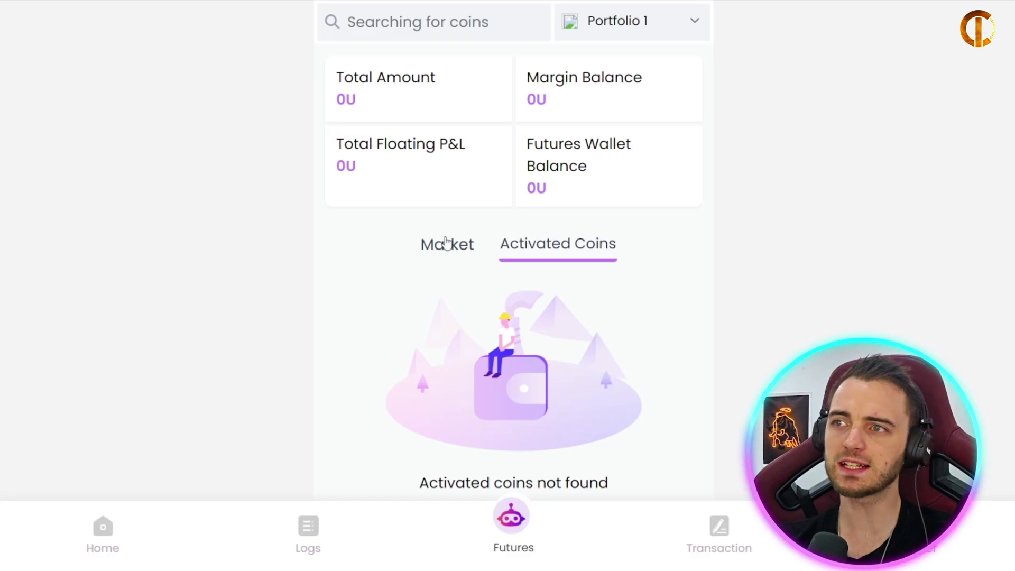
Check that Quick Setup needs 100 USDT against a 0.0000 USDT futures balance, then back out
{"action": "left_click", "coordinate": [447, 243]}
{"action": "scroll", "coordinate": [512, 276], "scroll_direction": "down", "scroll_amount": 5}
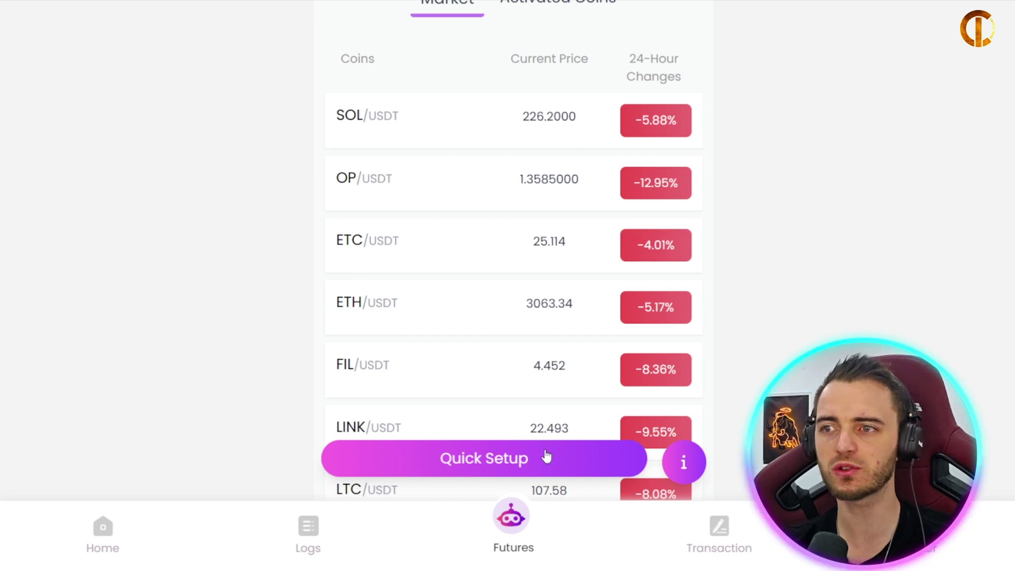
{"action": "left_click", "coordinate": [538, 463]}
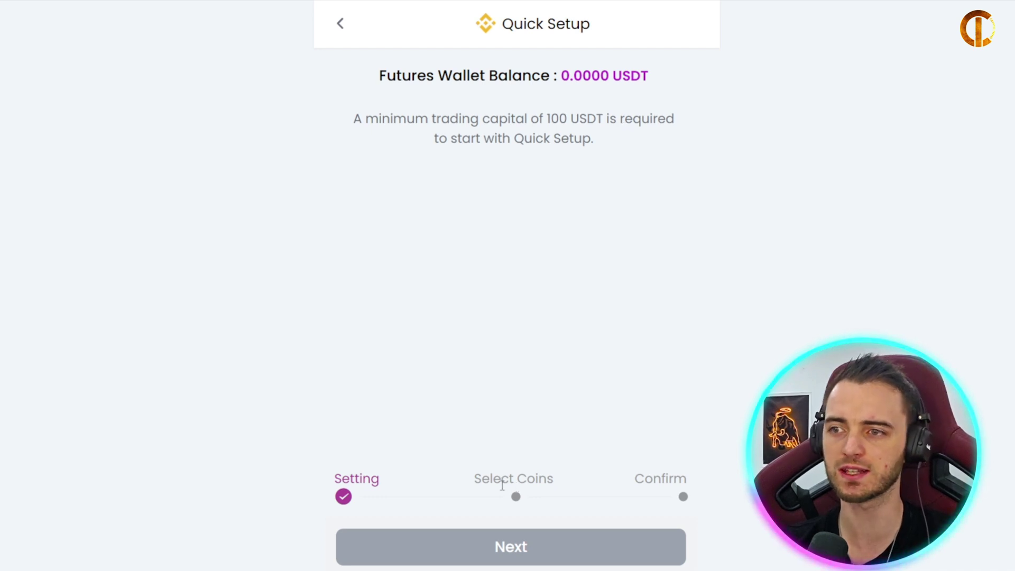
{"action": "left_click", "coordinate": [341, 24]}
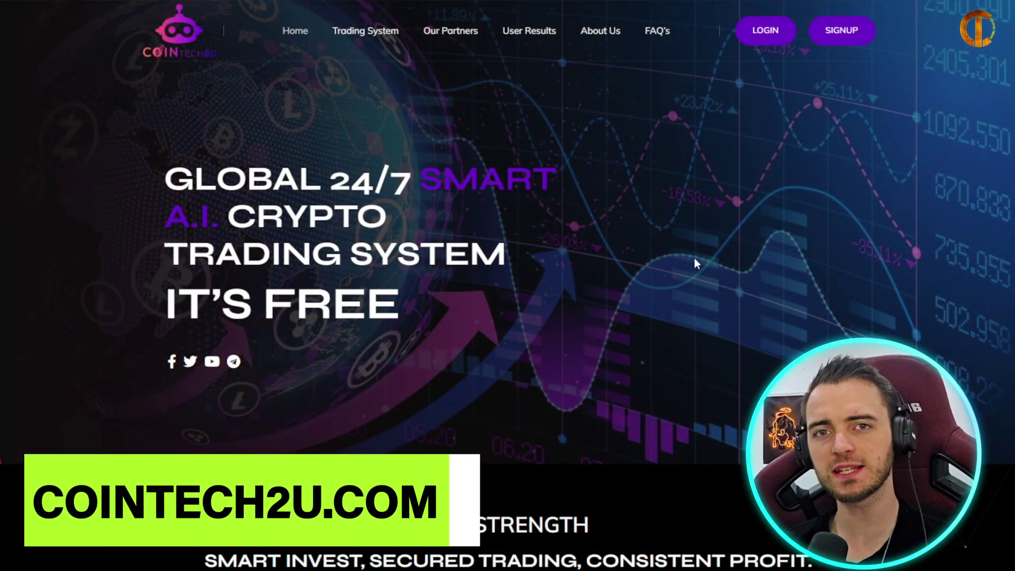
{"action": "scroll", "coordinate": [697, 264], "scroll_direction": "down", "scroll_amount": 2}
{"action": "scroll", "coordinate": [702, 289], "scroll_direction": "down", "scroll_amount": 3}
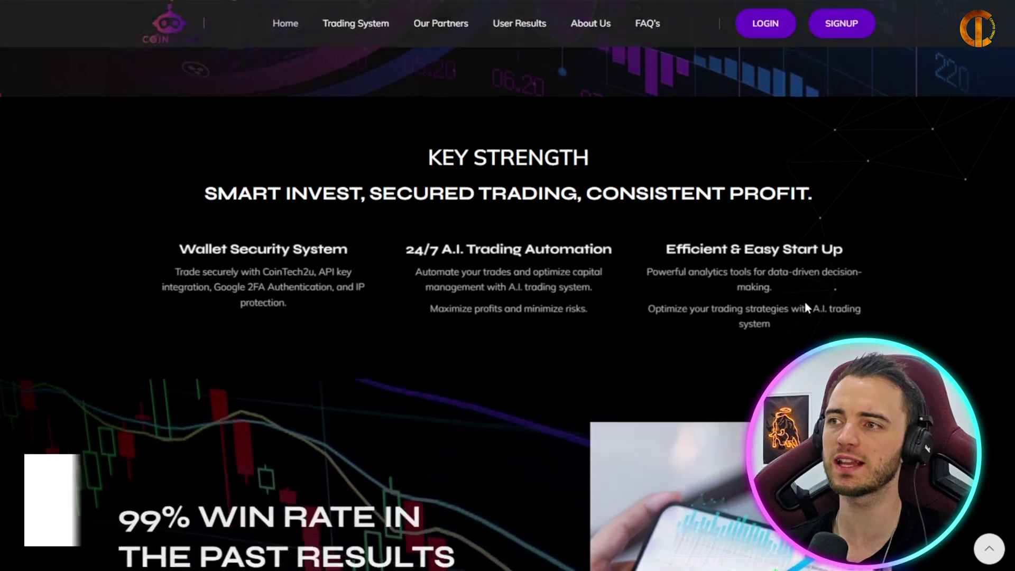
{"action": "scroll", "coordinate": [805, 307], "scroll_direction": "up", "scroll_amount": 8}
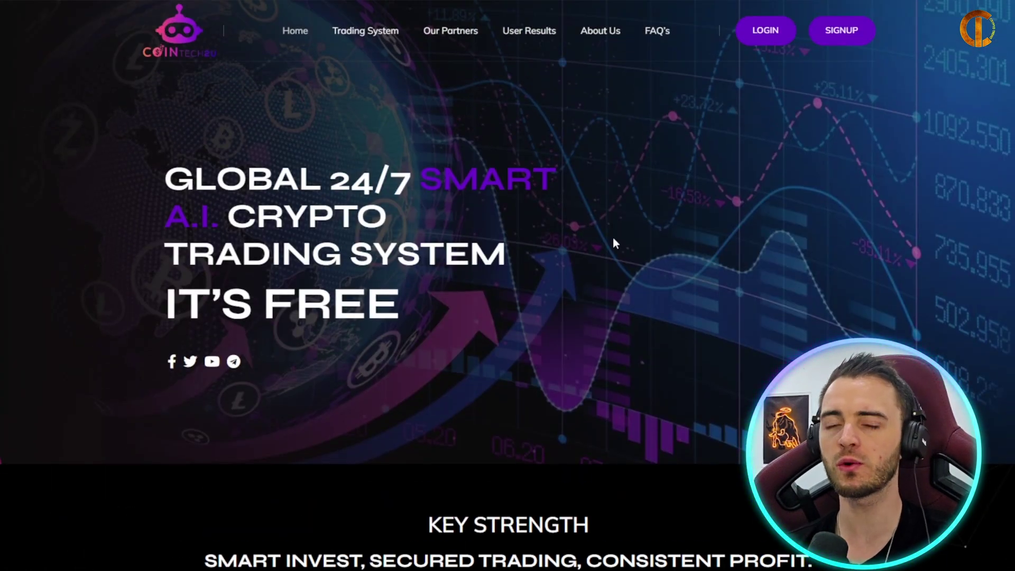
{"action": "scroll", "coordinate": [613, 238], "scroll_direction": "down", "scroll_amount": 2}
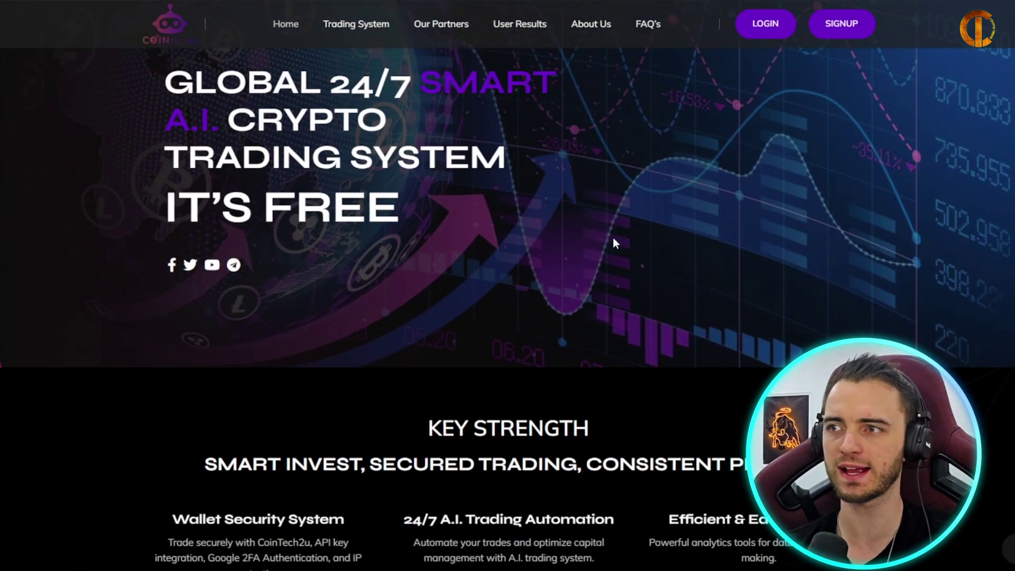
{"action": "scroll", "coordinate": [575, 272], "scroll_direction": "down", "scroll_amount": 4}
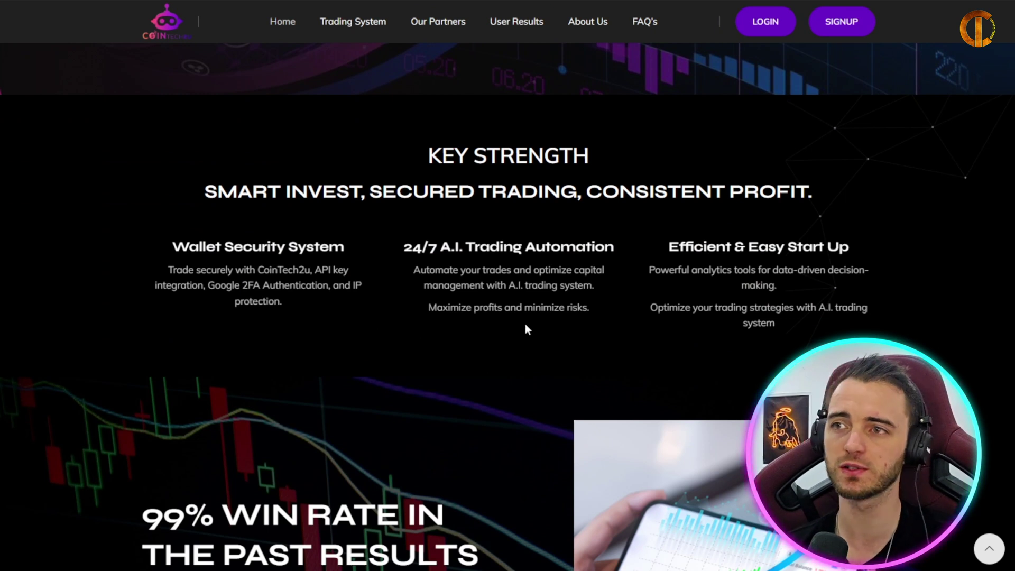
{"action": "scroll", "coordinate": [522, 327], "scroll_direction": "down", "scroll_amount": 2}
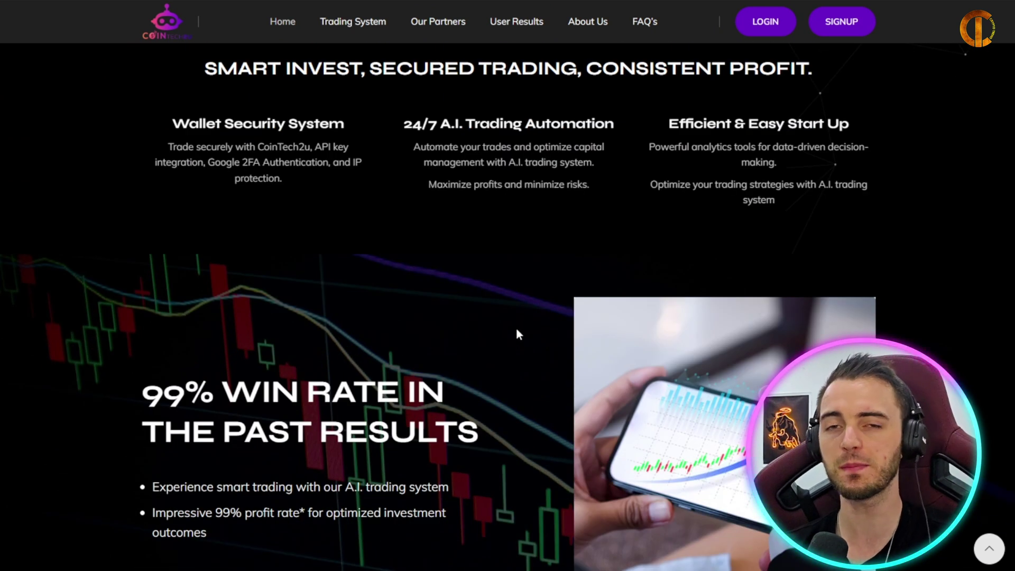
{"action": "scroll", "coordinate": [518, 333], "scroll_direction": "down", "scroll_amount": 3}
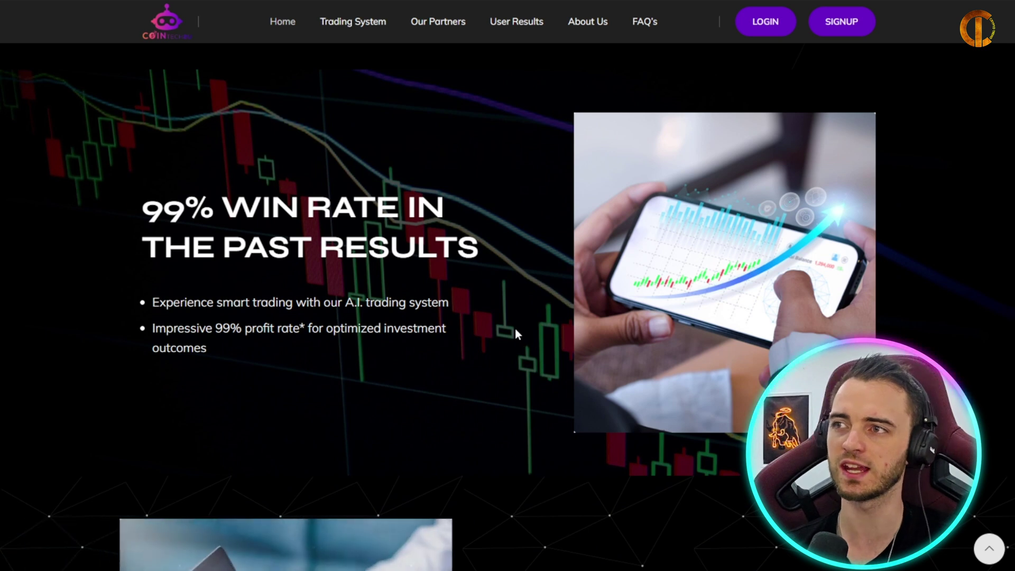
{"action": "scroll", "coordinate": [525, 322], "scroll_direction": "down", "scroll_amount": 12}
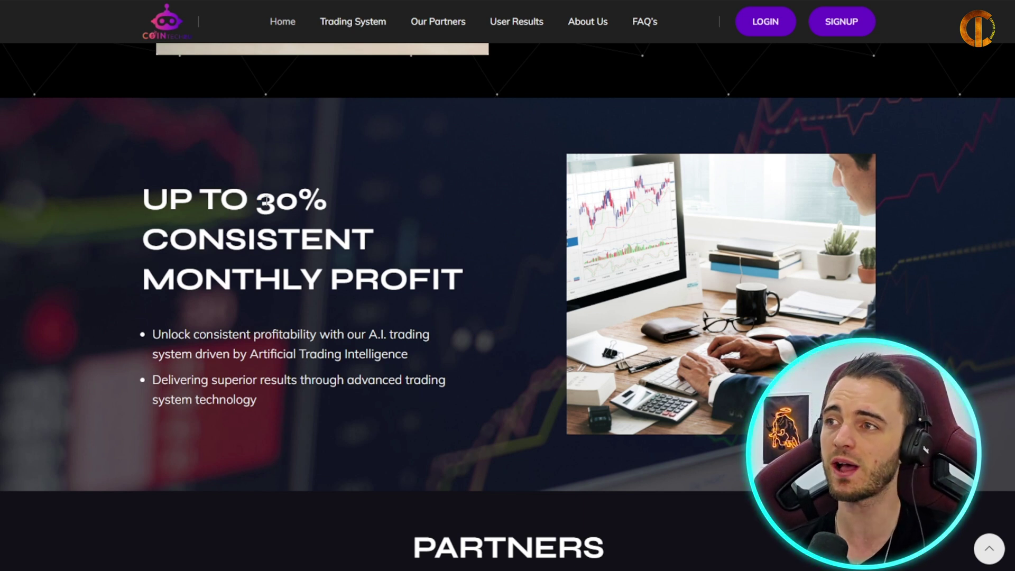
{"action": "left_click_drag", "start_coordinate": [265, 200], "coordinate": [326, 204]}
{"action": "left_click", "coordinate": [328, 206]}
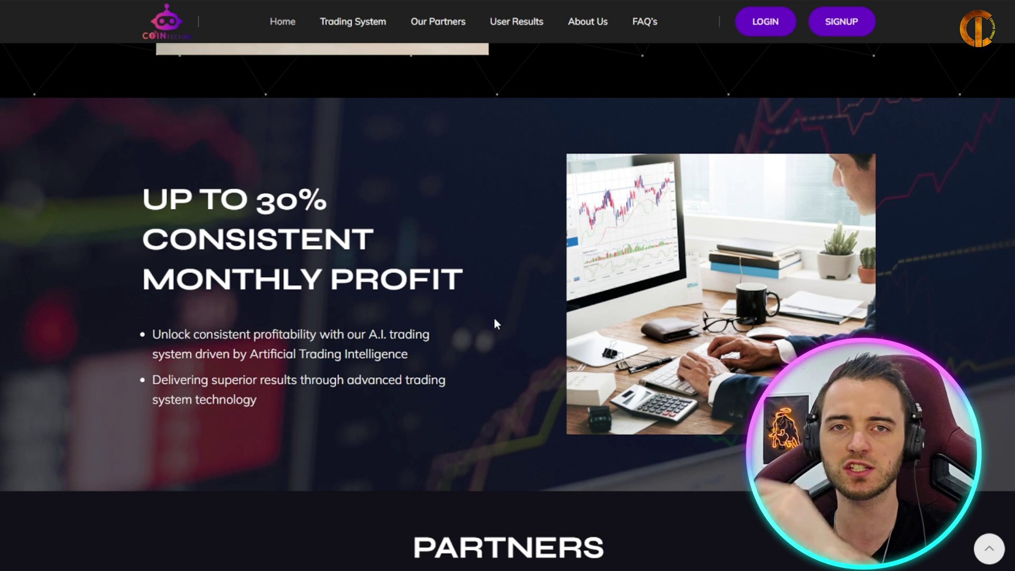
{"action": "scroll", "coordinate": [495, 321], "scroll_direction": "down", "scroll_amount": 6}
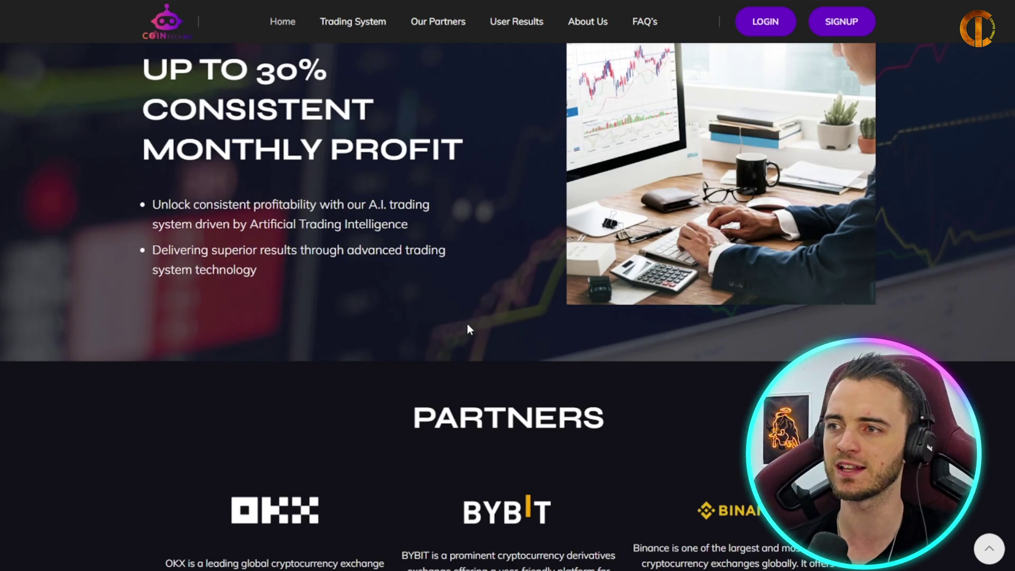
{"action": "scroll", "coordinate": [383, 328], "scroll_direction": "down", "scroll_amount": 1}
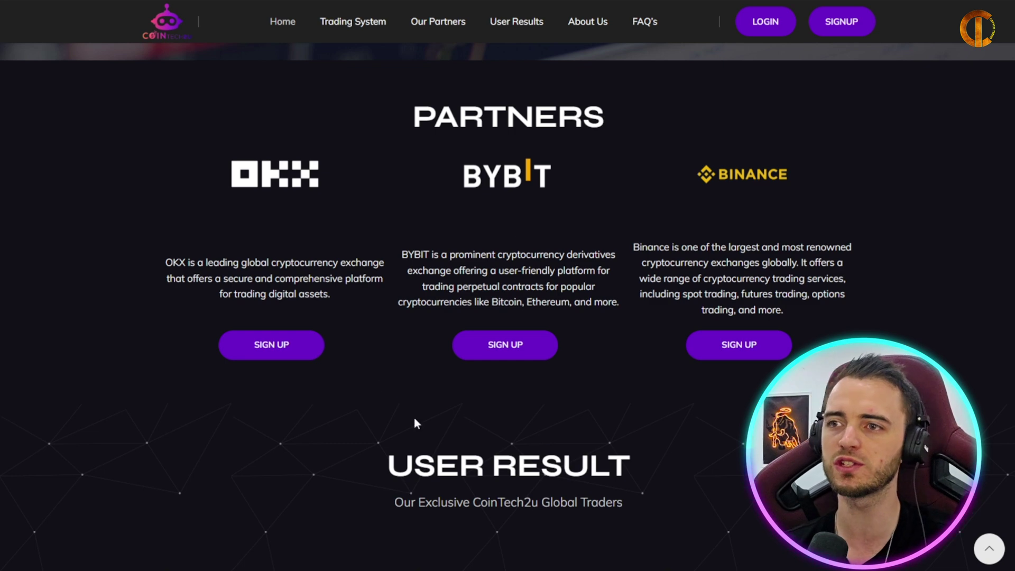
{"action": "scroll", "coordinate": [516, 229], "scroll_direction": "down", "scroll_amount": 8}
{"action": "scroll", "coordinate": [389, 335], "scroll_direction": "down", "scroll_amount": 15}
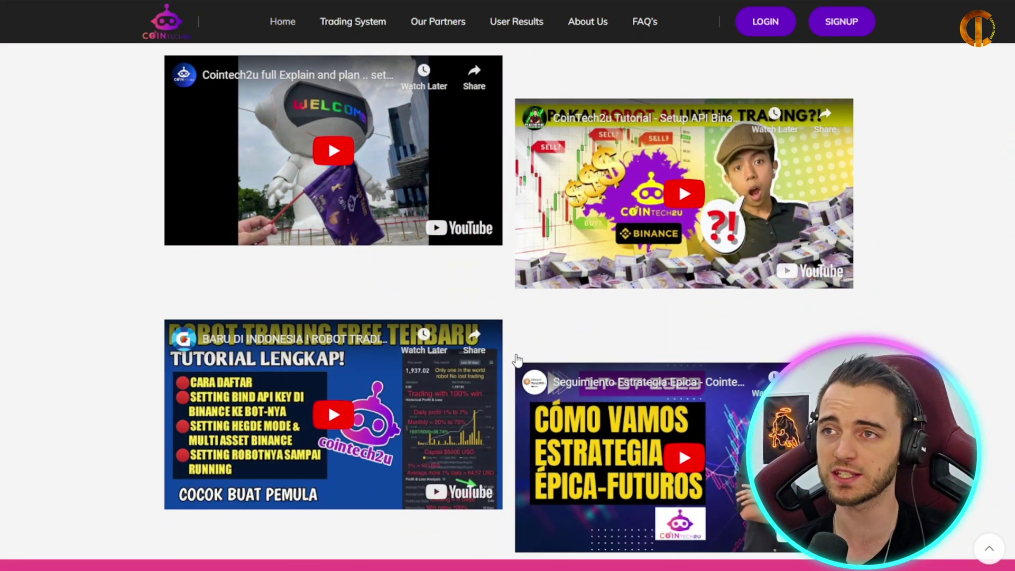
{"action": "scroll", "coordinate": [544, 335], "scroll_direction": "down", "scroll_amount": 10}
{"action": "scroll", "coordinate": [536, 333], "scroll_direction": "down", "scroll_amount": 7}
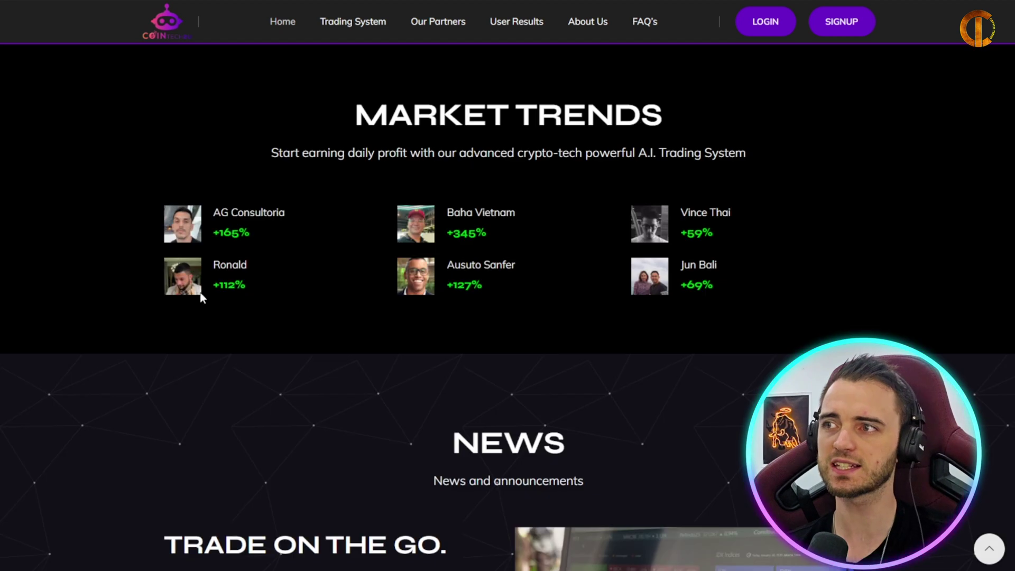
{"action": "left_click_drag", "start_coordinate": [213, 233], "coordinate": [251, 233]}
{"action": "left_click", "coordinate": [248, 233]}
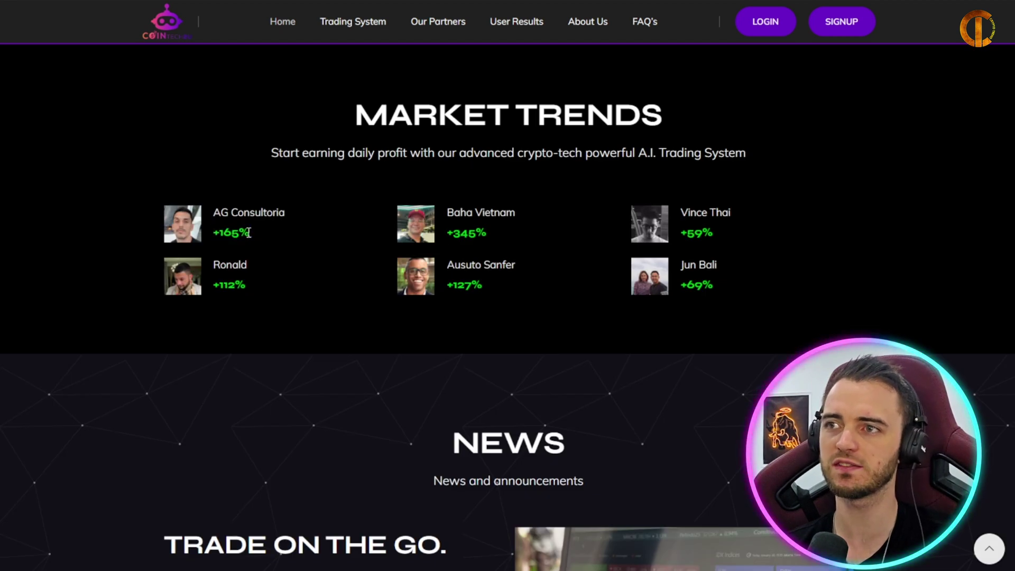
{"action": "left_click_drag", "start_coordinate": [447, 233], "coordinate": [461, 231]}
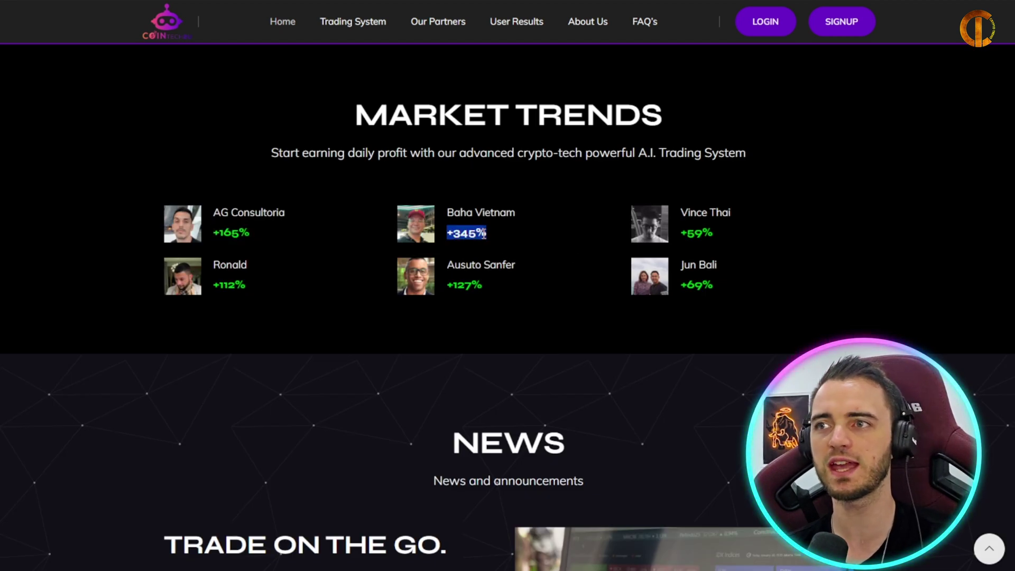
{"action": "left_click", "coordinate": [483, 232]}
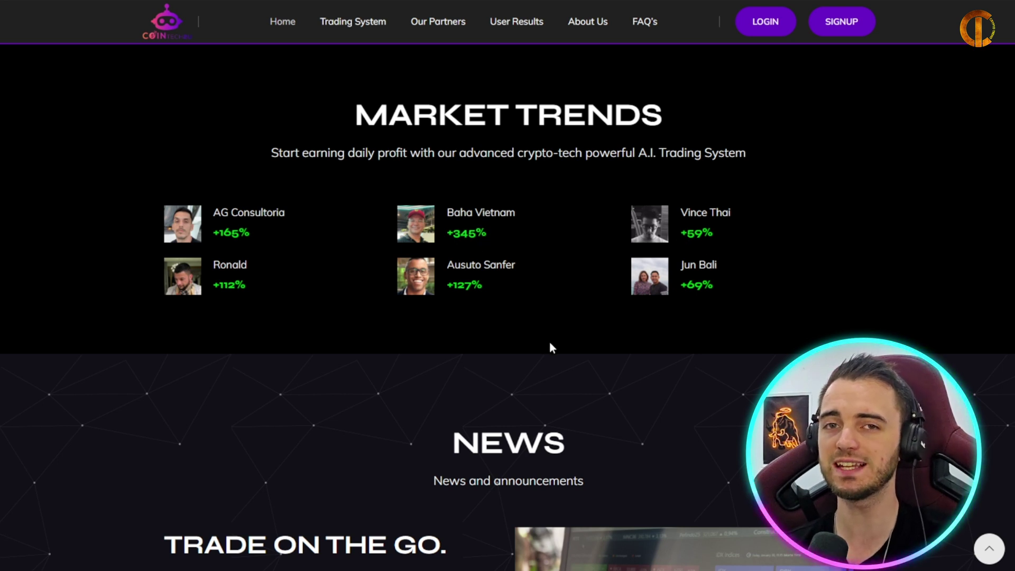
{"action": "left_click_drag", "start_coordinate": [687, 232], "coordinate": [702, 230]}
{"action": "left_click", "coordinate": [731, 231]}
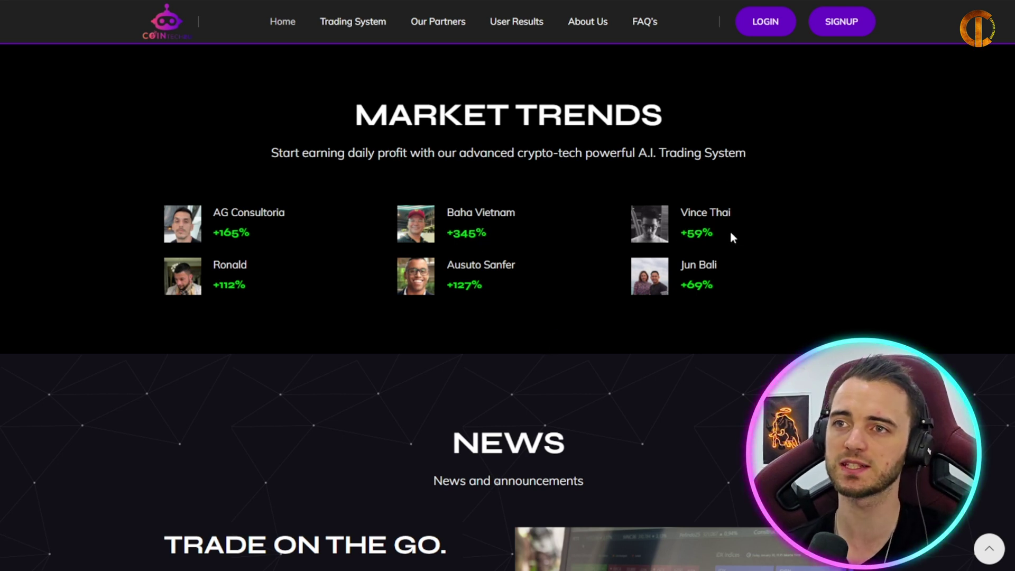